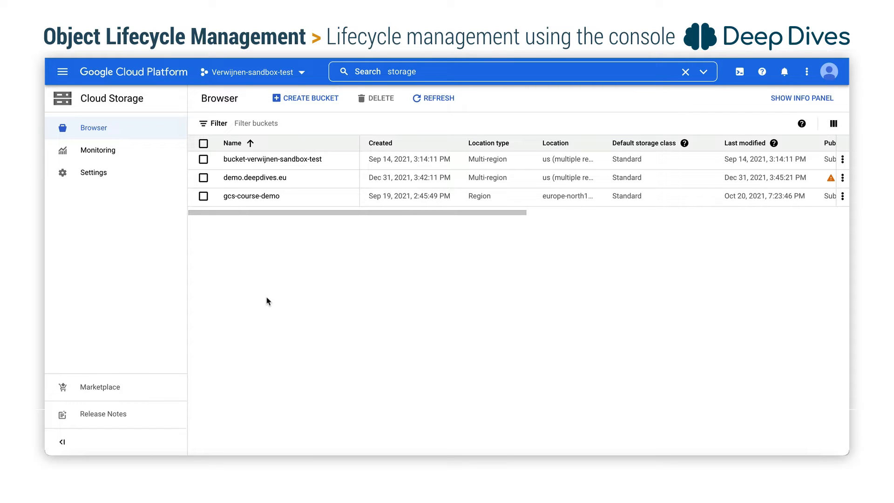
Start a new lifecycle rule for the gcs-course-demo bucket with Delete object as its action.
{"action": "left_click", "coordinate": [252, 196]}
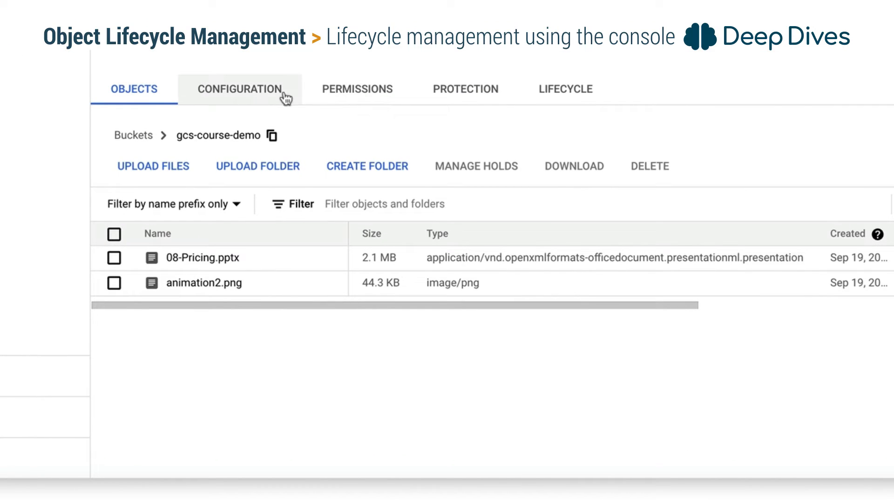
{"action": "left_click", "coordinate": [564, 98]}
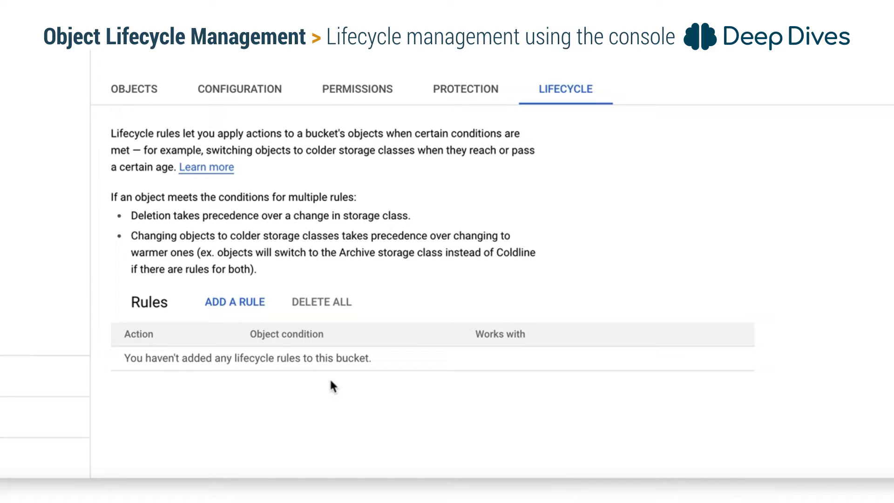
{"action": "left_click", "coordinate": [233, 307]}
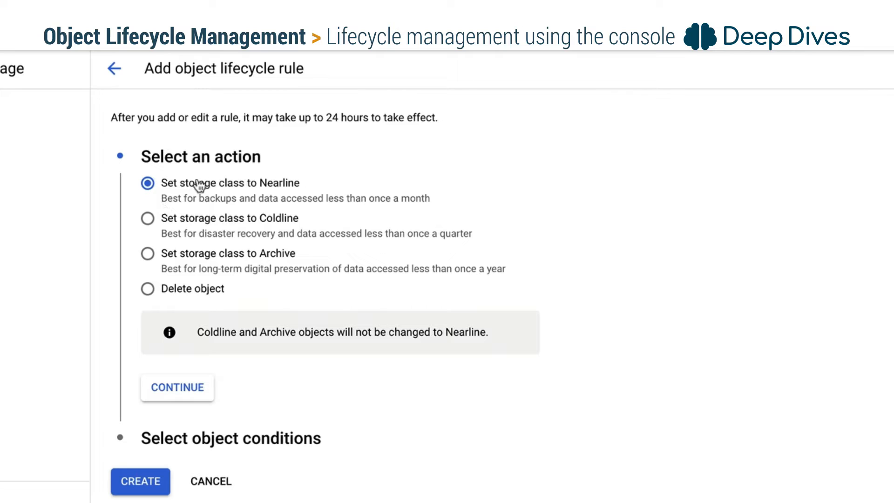
{"action": "left_click", "coordinate": [148, 289]}
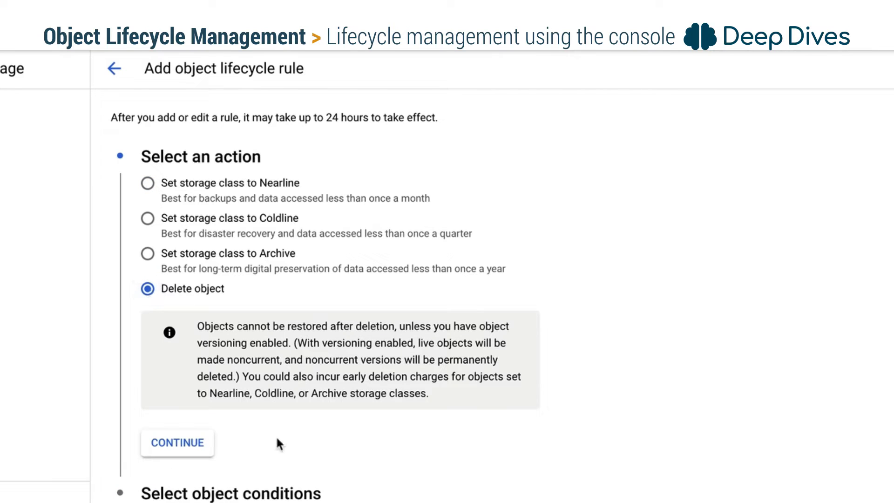
{"action": "left_click", "coordinate": [180, 450]}
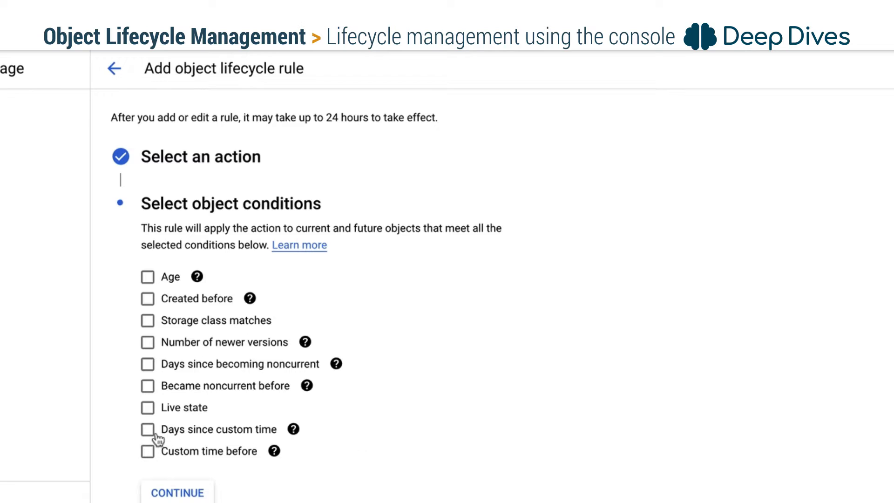
Limit the delete rule to objects whose live state is Noncurrent and that have at least 2 newer versions.
{"action": "left_click", "coordinate": [148, 409]}
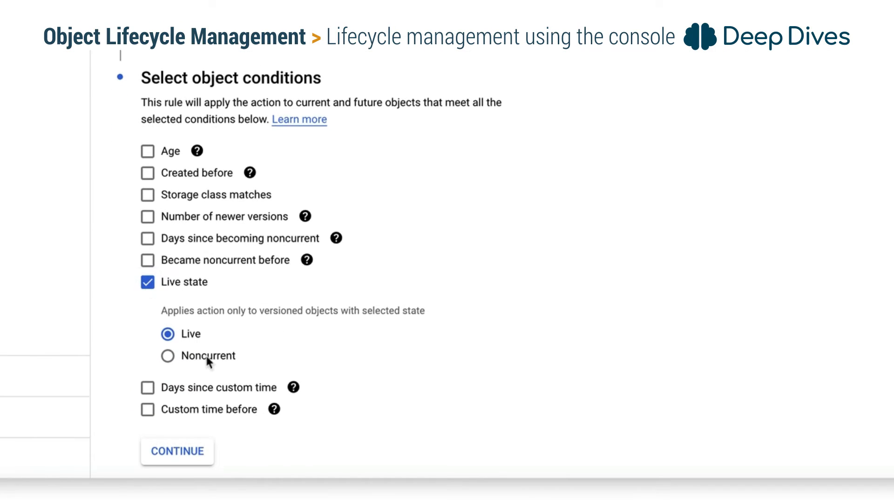
{"action": "left_click", "coordinate": [168, 358]}
{"action": "left_click", "coordinate": [148, 218]}
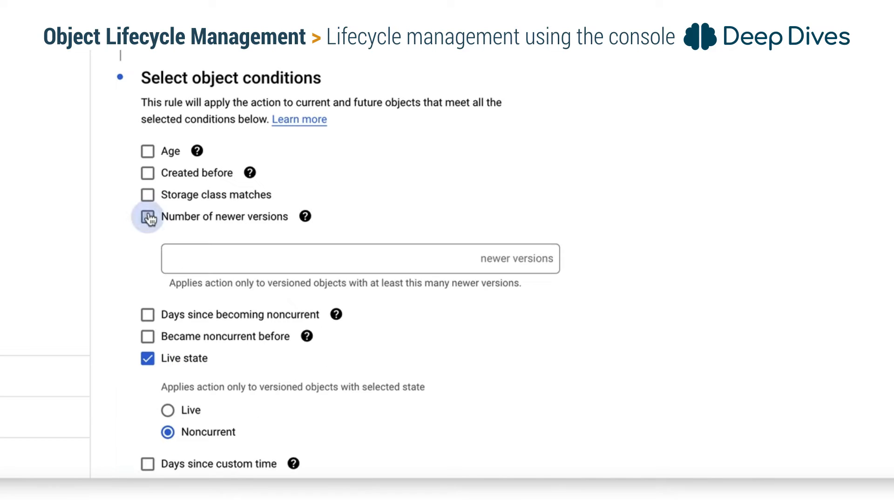
{"action": "left_click", "coordinate": [207, 253]}
{"action": "type", "text": "2"}
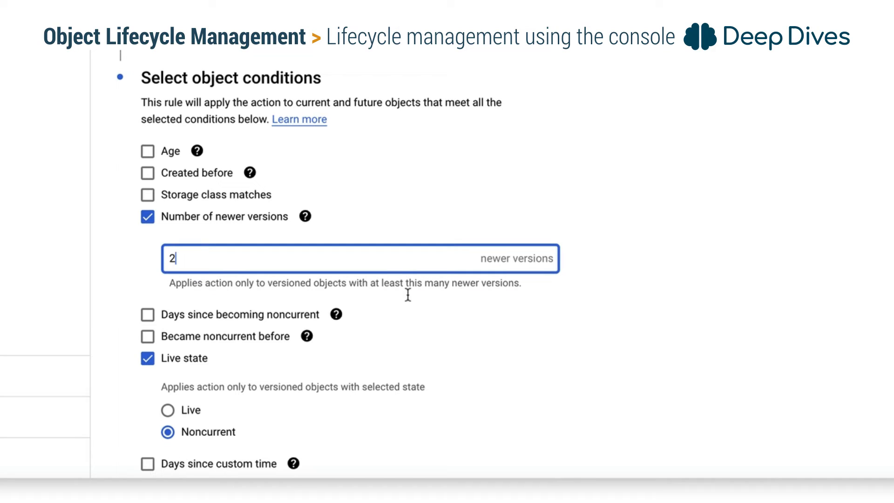
{"action": "left_click", "coordinate": [510, 333]}
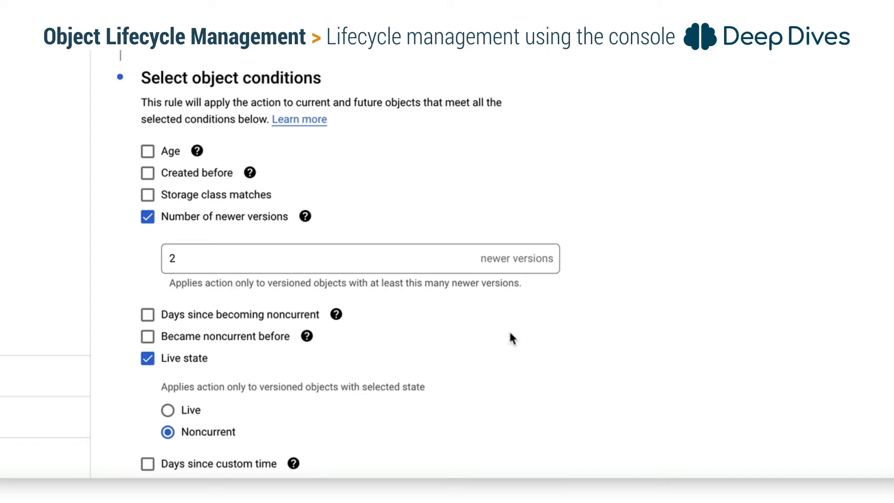
Add a condition of 7 days since becoming noncurrent and create the delete rule.
{"action": "scroll", "coordinate": [511, 336], "scroll_direction": "down", "scroll_amount": 2}
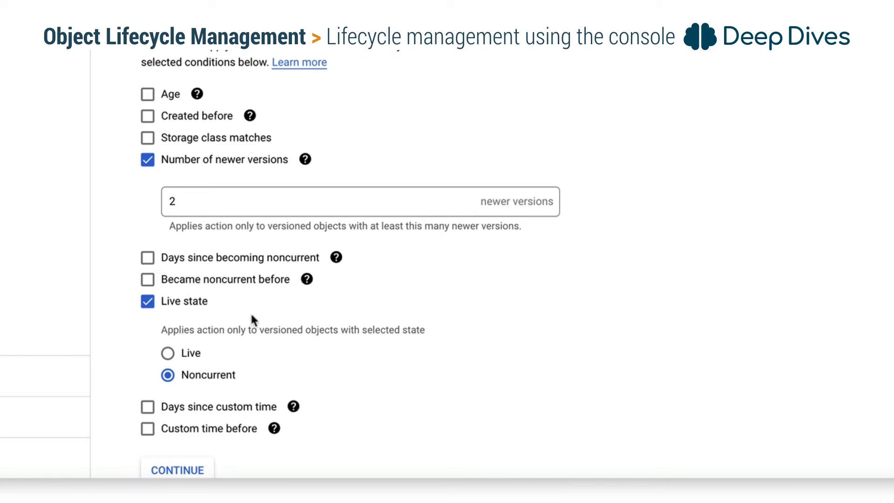
{"action": "left_click", "coordinate": [147, 257]}
{"action": "left_click", "coordinate": [231, 302]}
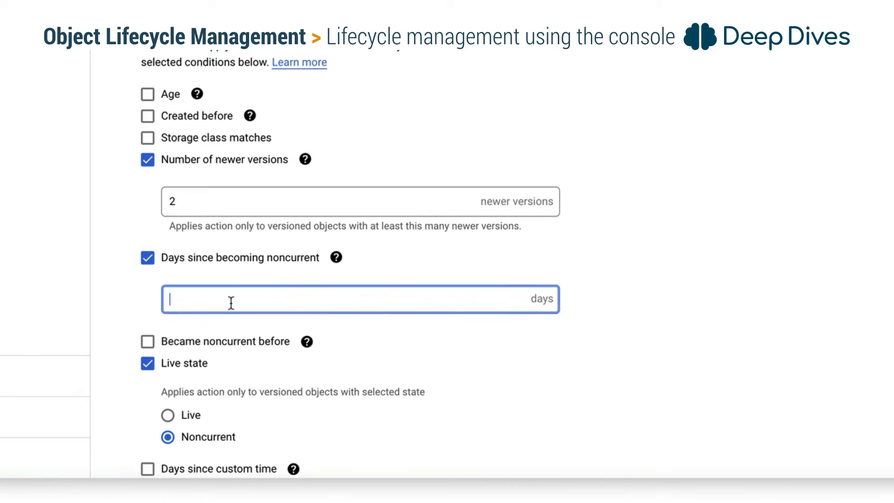
{"action": "type", "text": "7"}
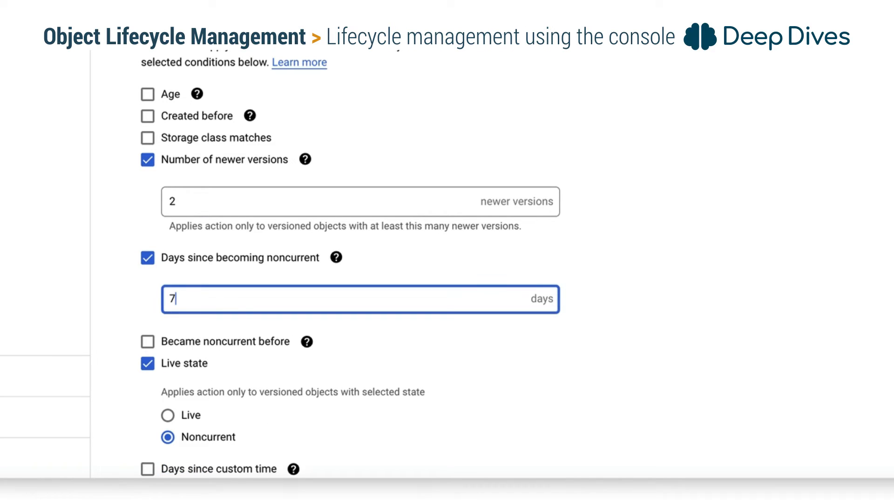
{"action": "left_click", "coordinate": [571, 355]}
{"action": "scroll", "coordinate": [571, 355], "scroll_direction": "down", "scroll_amount": 2}
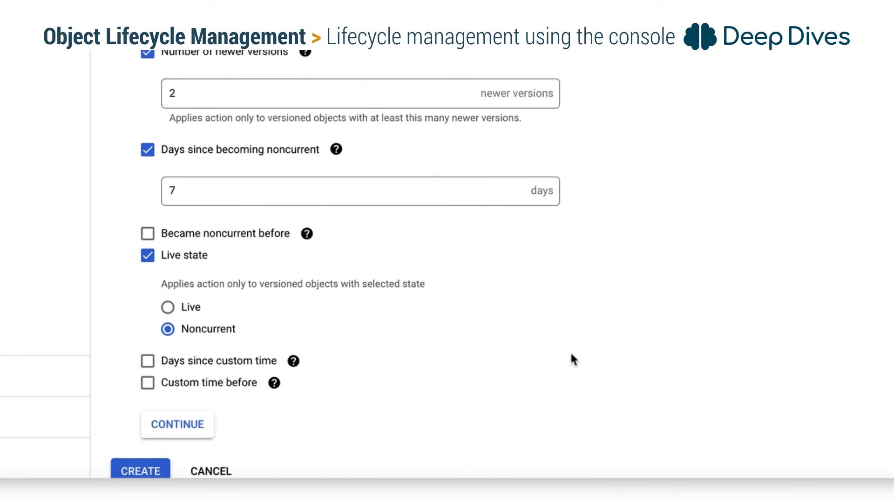
{"action": "scroll", "coordinate": [572, 355], "scroll_direction": "up", "scroll_amount": 1}
{"action": "scroll", "coordinate": [571, 354], "scroll_direction": "down", "scroll_amount": 1}
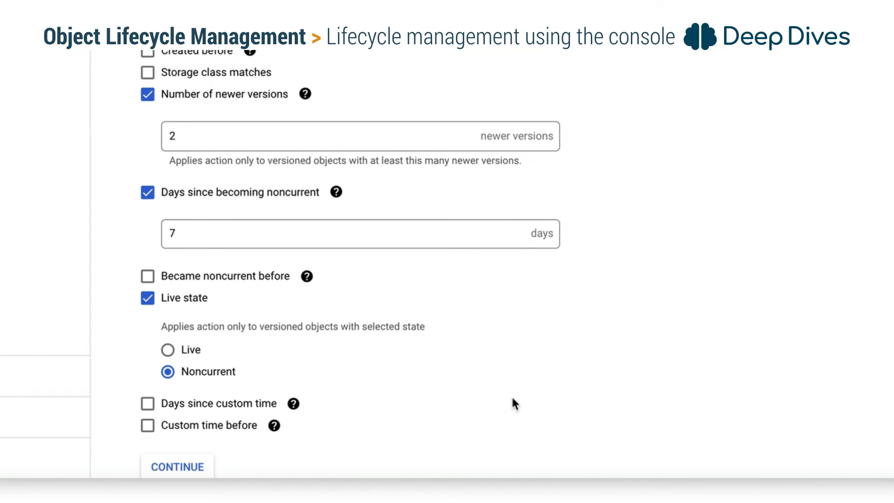
{"action": "scroll", "coordinate": [513, 399], "scroll_direction": "down", "scroll_amount": 1}
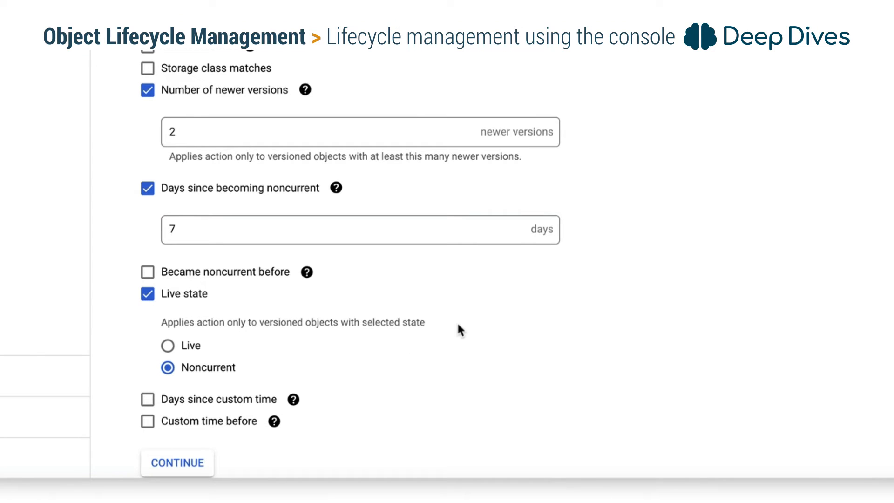
{"action": "scroll", "coordinate": [459, 330], "scroll_direction": "down", "scroll_amount": 2}
{"action": "left_click", "coordinate": [205, 398]}
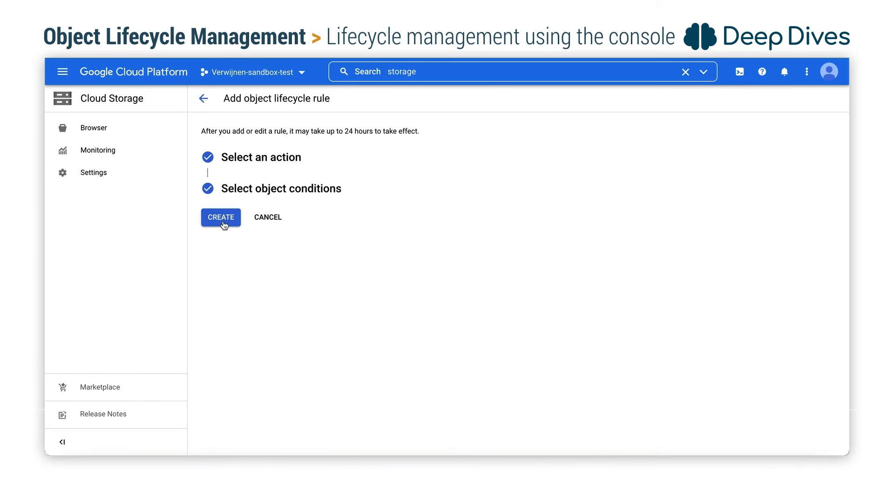
{"action": "left_click", "coordinate": [222, 218]}
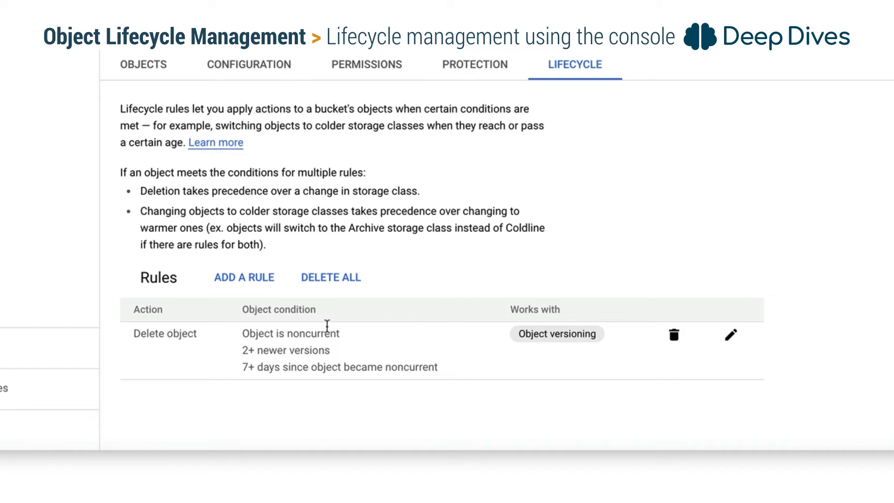
Start another lifecycle rule that sets the storage class to Nearline, with an age condition of 365 days.
{"action": "left_click", "coordinate": [256, 279]}
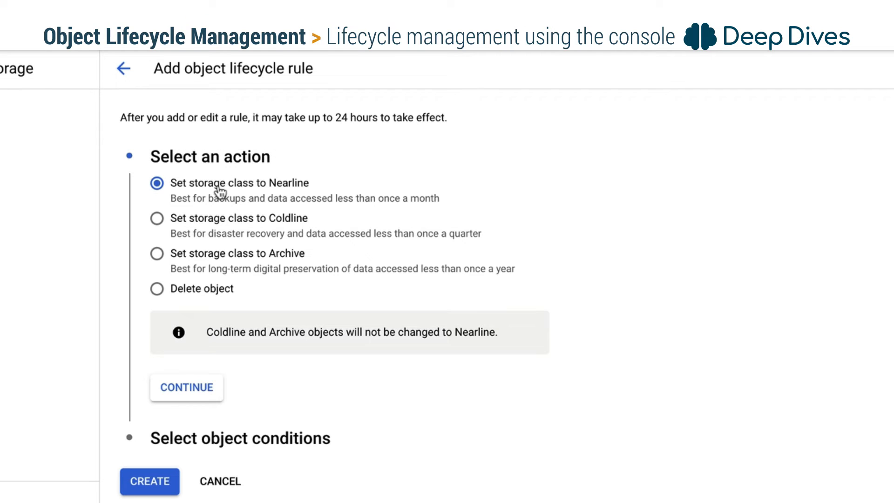
{"action": "left_click", "coordinate": [209, 395]}
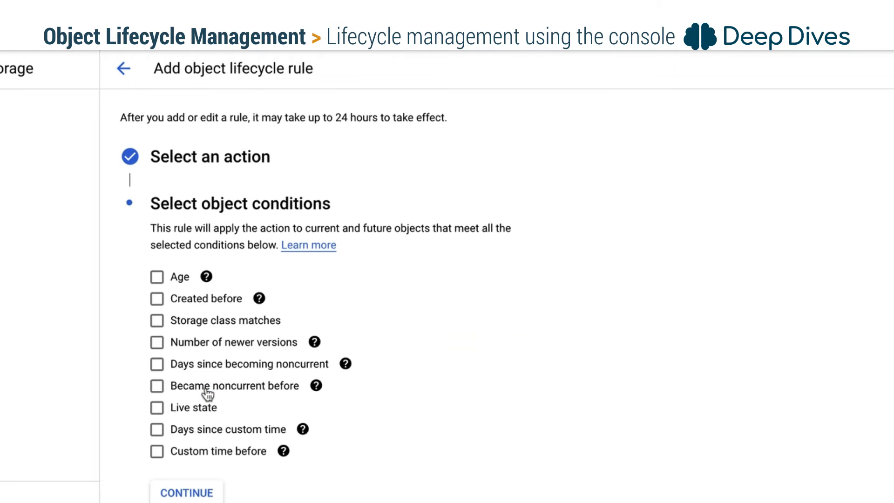
{"action": "left_click", "coordinate": [205, 277]}
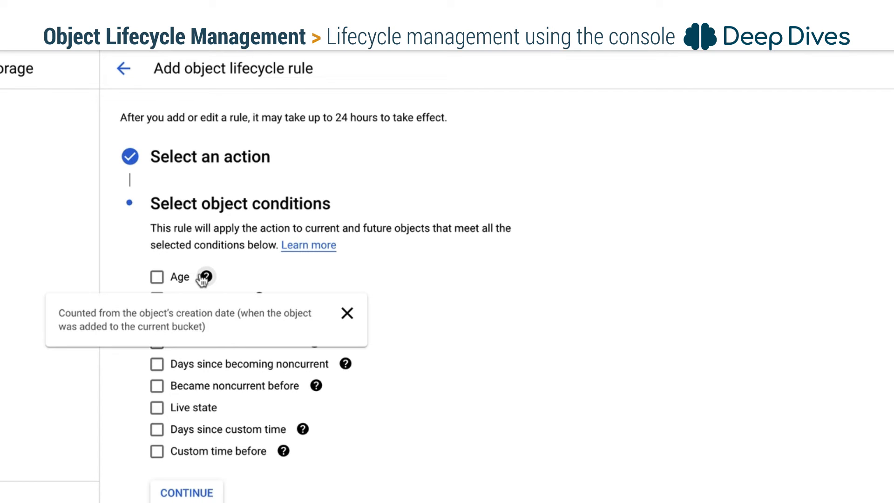
{"action": "left_click", "coordinate": [158, 278]}
{"action": "left_click", "coordinate": [231, 316]}
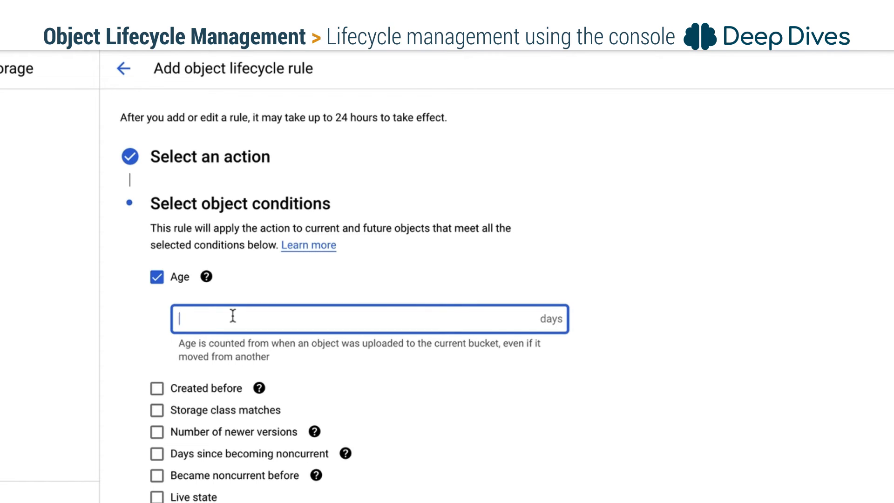
{"action": "type", "text": "365"}
Restrict the Nearline rule to objects whose storage class matches Standard and create the rule.
{"action": "scroll", "coordinate": [347, 419], "scroll_direction": "down", "scroll_amount": 3}
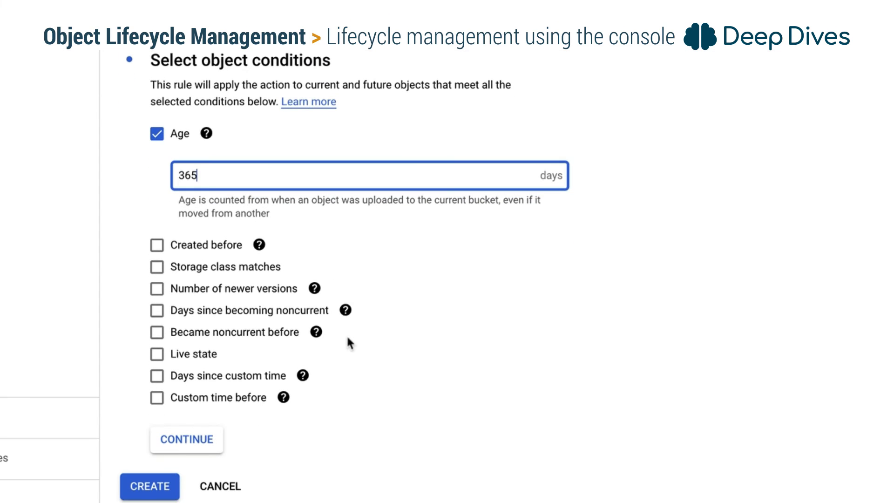
{"action": "left_click", "coordinate": [156, 267]}
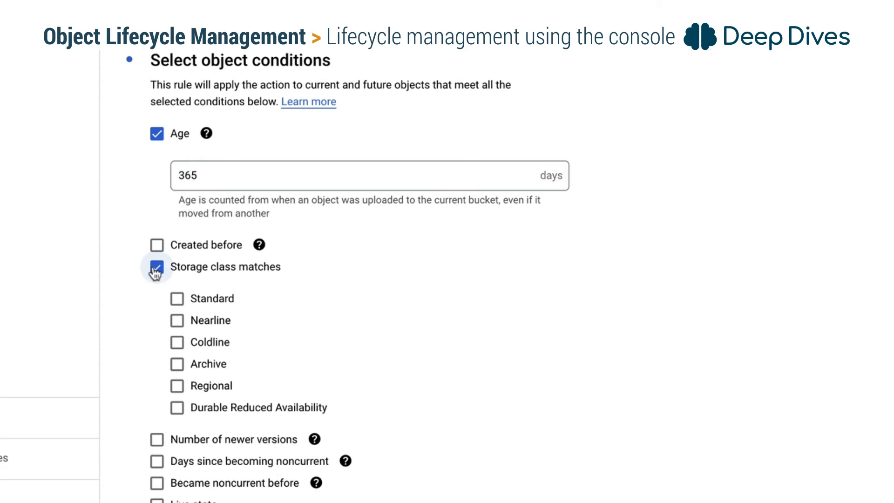
{"action": "left_click", "coordinate": [176, 299]}
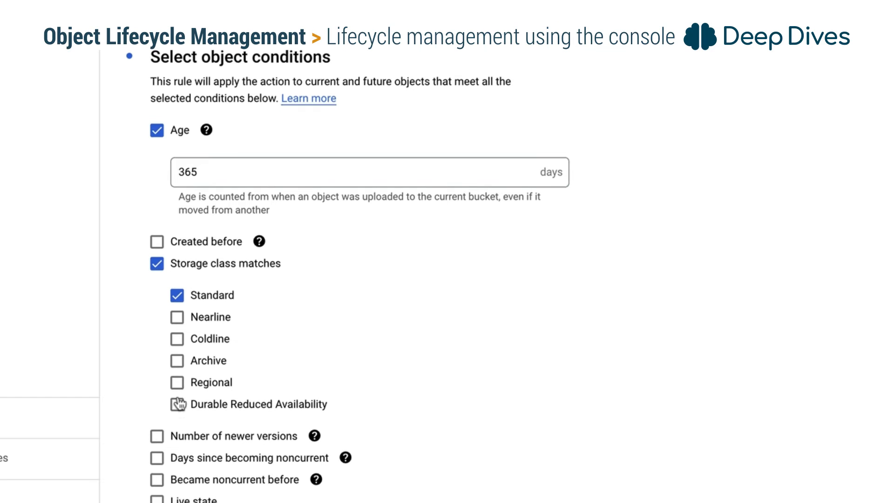
{"action": "scroll", "coordinate": [179, 404], "scroll_direction": "down", "scroll_amount": 3}
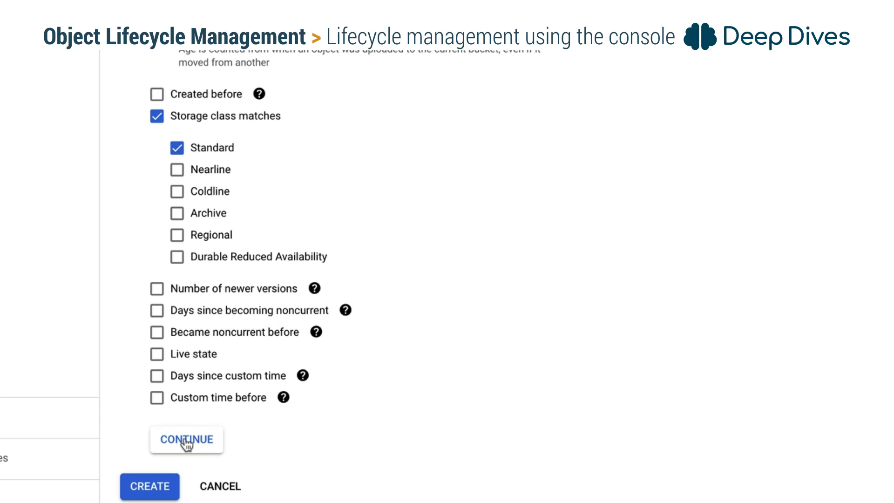
{"action": "left_click", "coordinate": [186, 445]}
{"action": "left_click", "coordinate": [149, 486]}
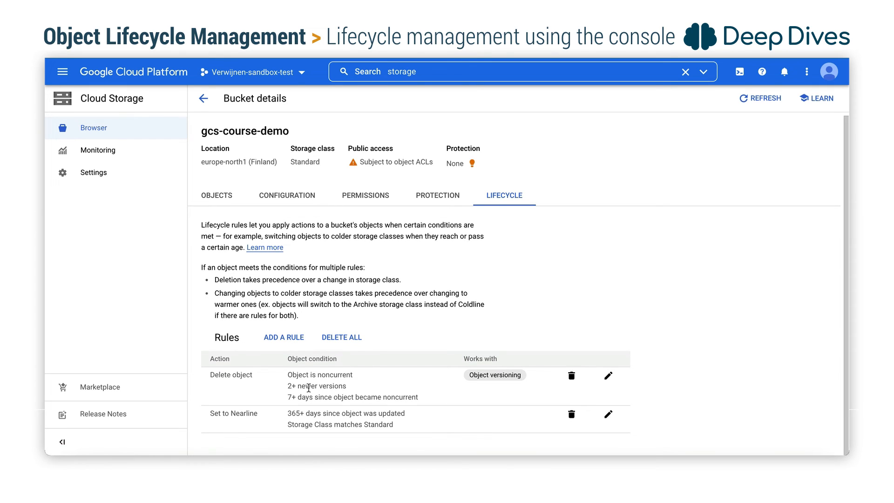
Start a third lifecycle rule that sets the storage class to Coldline, with an age condition of 1096 days.
{"action": "left_click", "coordinate": [284, 337]}
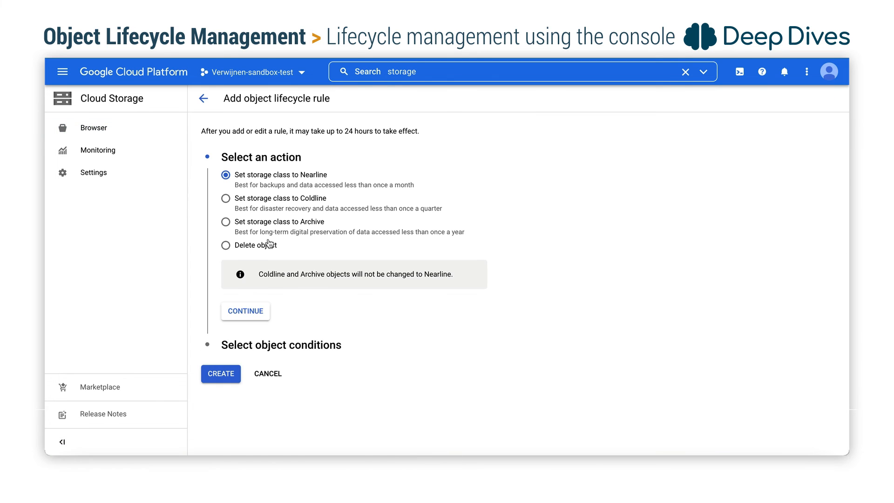
{"action": "left_click", "coordinate": [212, 202]}
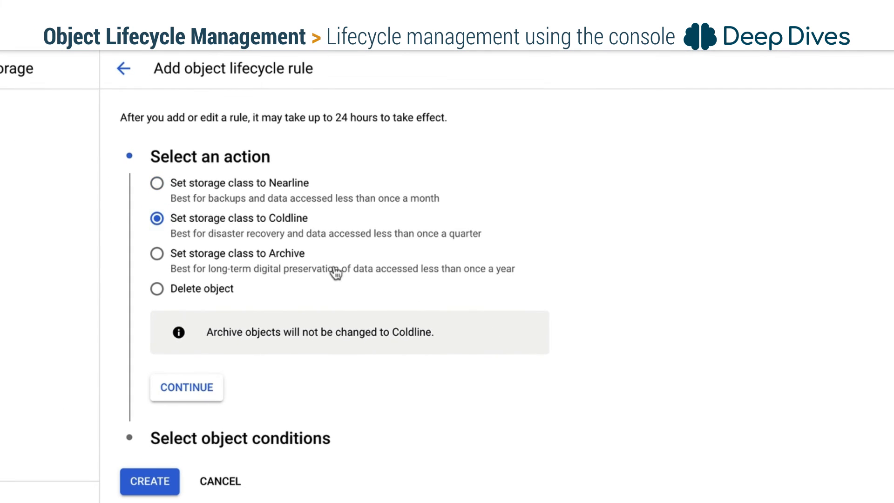
{"action": "left_click", "coordinate": [194, 398]}
{"action": "left_click", "coordinate": [157, 278]}
{"action": "left_click", "coordinate": [206, 276]}
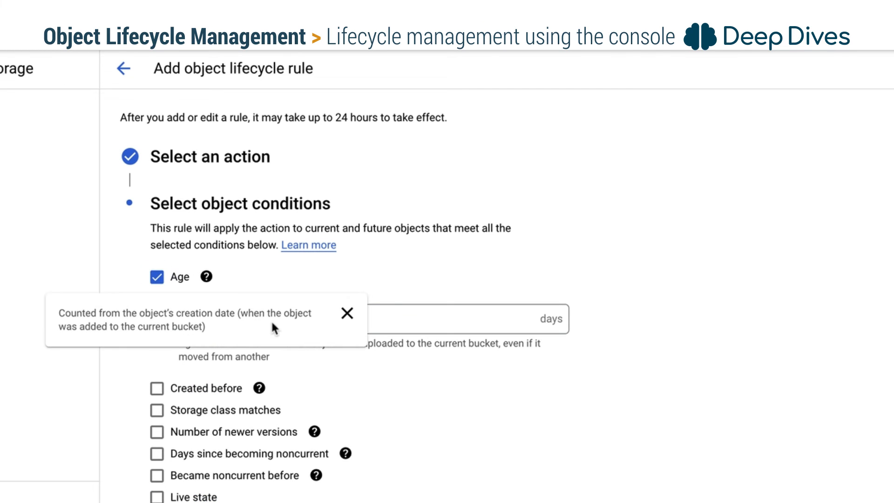
{"action": "left_click", "coordinate": [433, 316]}
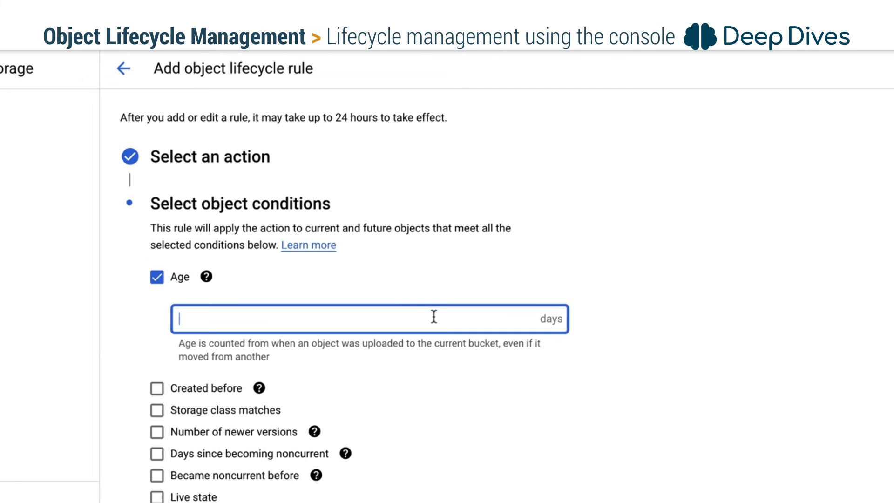
{"action": "type", "text": "1096"}
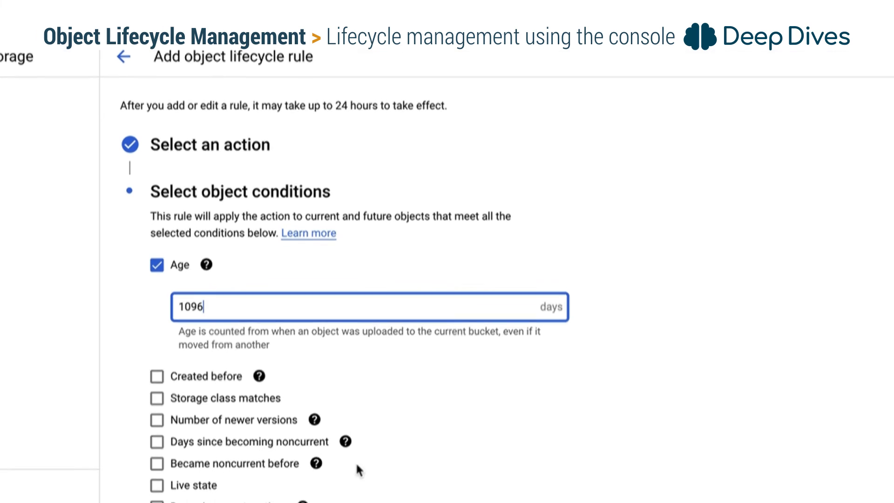
Restrict the Coldline rule to objects whose storage class matches Nearline and create the rule.
{"action": "left_click", "coordinate": [157, 410]}
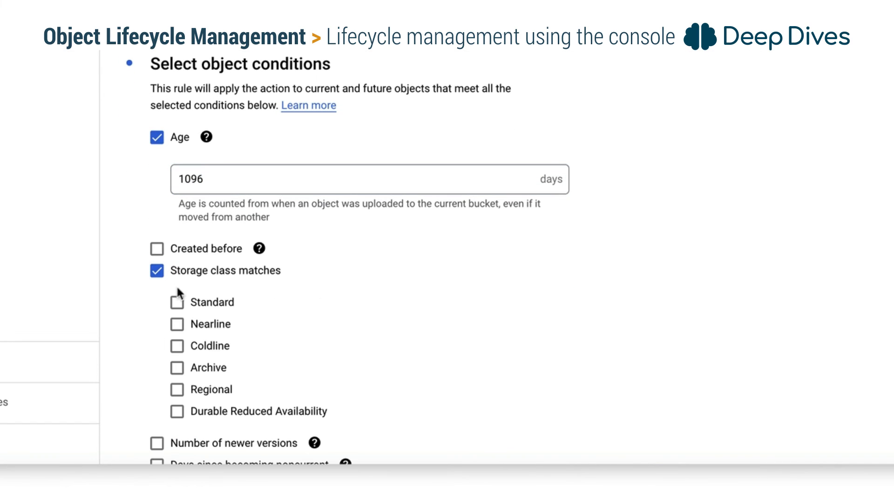
{"action": "left_click", "coordinate": [177, 325]}
{"action": "scroll", "coordinate": [374, 356], "scroll_direction": "down", "scroll_amount": 5}
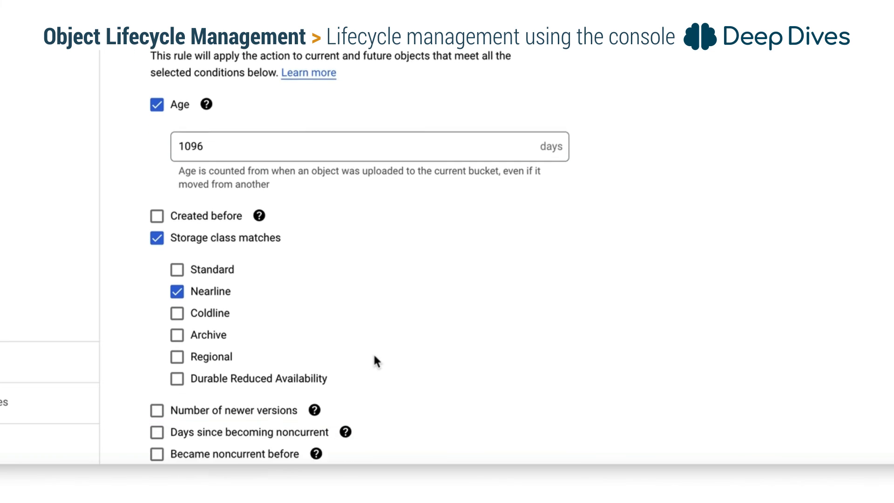
{"action": "left_click", "coordinate": [196, 385]}
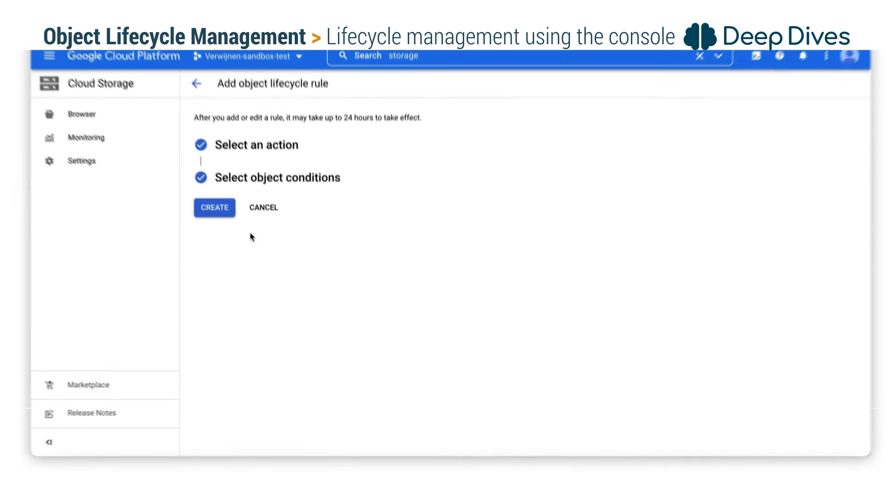
{"action": "left_click", "coordinate": [149, 110]}
Delete the Set to Coldline, Set to Nearline and Delete object lifecycle rules from the bucket.
{"action": "scroll", "coordinate": [304, 398], "scroll_direction": "down", "scroll_amount": 1}
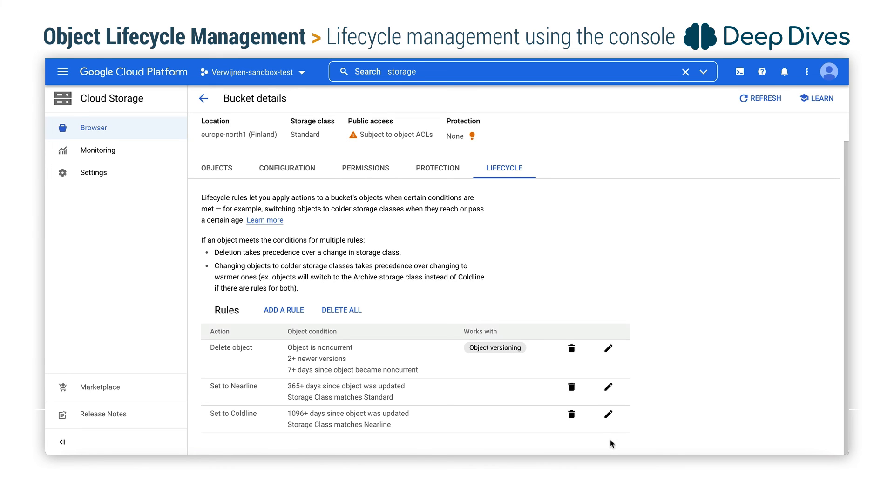
{"action": "left_click", "coordinate": [573, 415]}
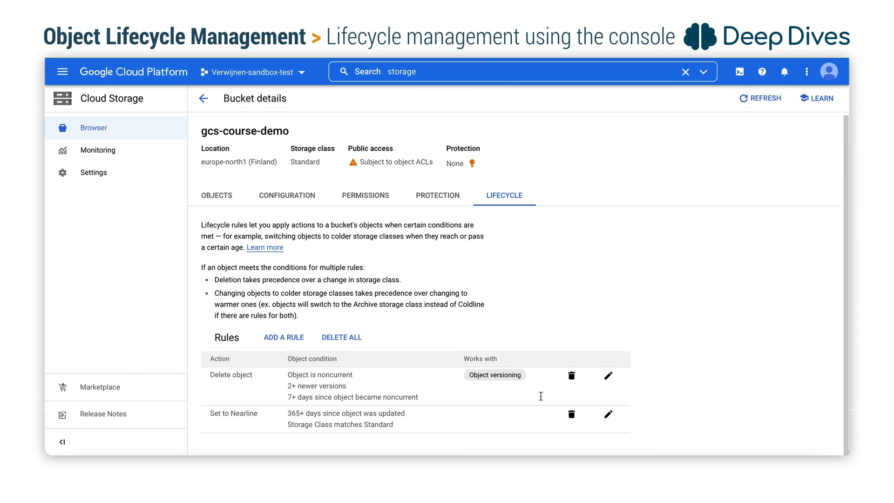
{"action": "left_click", "coordinate": [573, 415]}
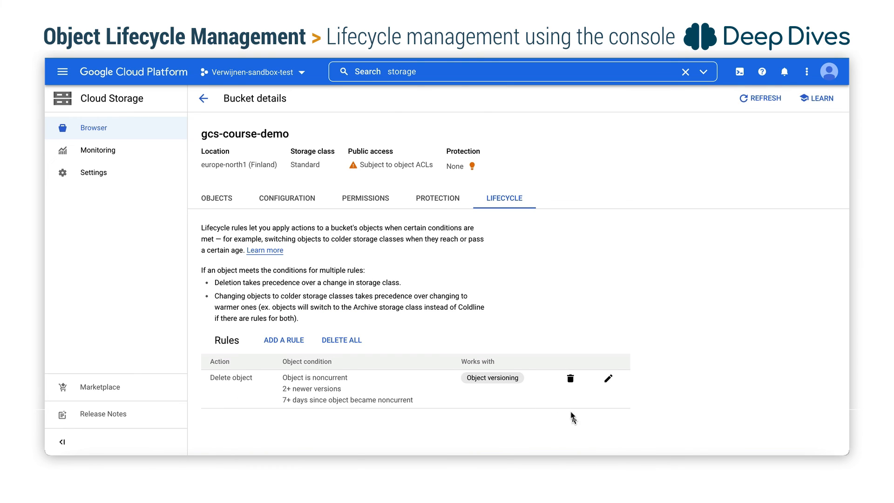
{"action": "left_click", "coordinate": [570, 381]}
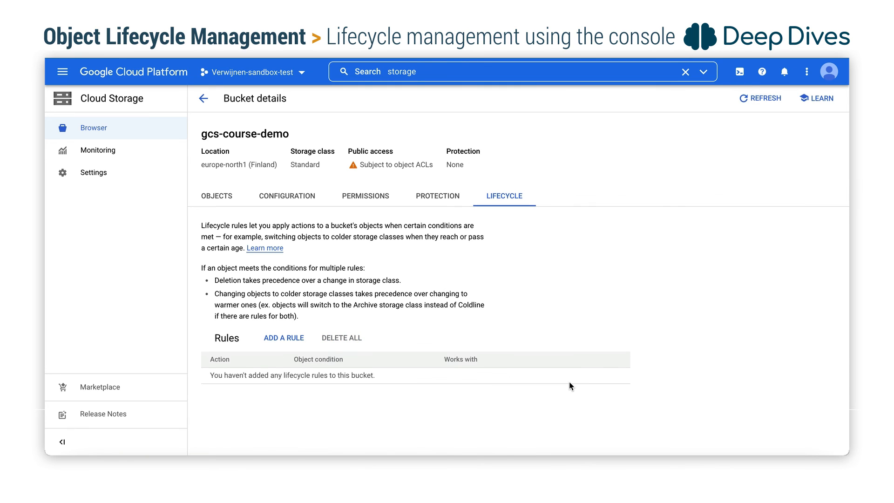